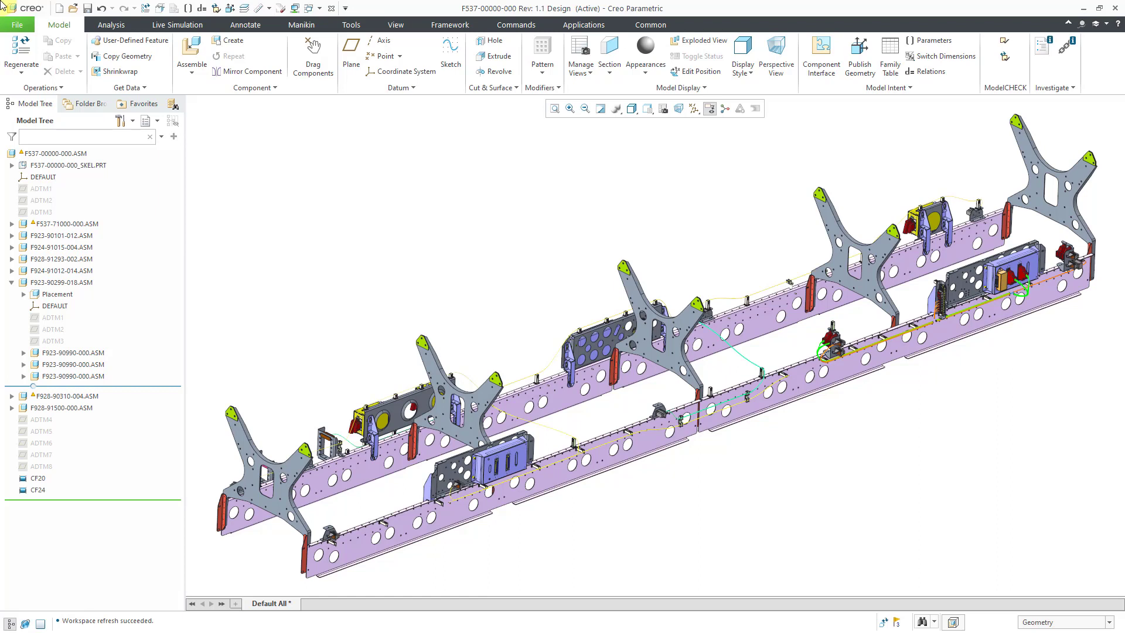
Select subassembly F923-90299-018.ASM in the Creo Model Tree.
left_click(74, 283)
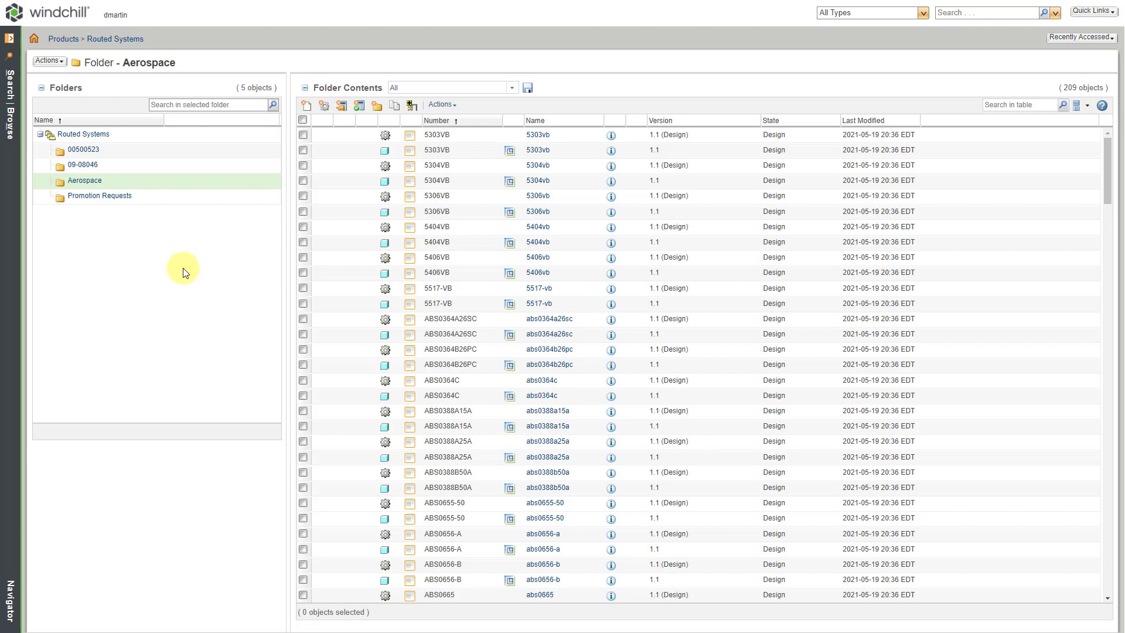
Go to the Site contents in the navigator and open its administration Utilities page.
left_click(11, 129)
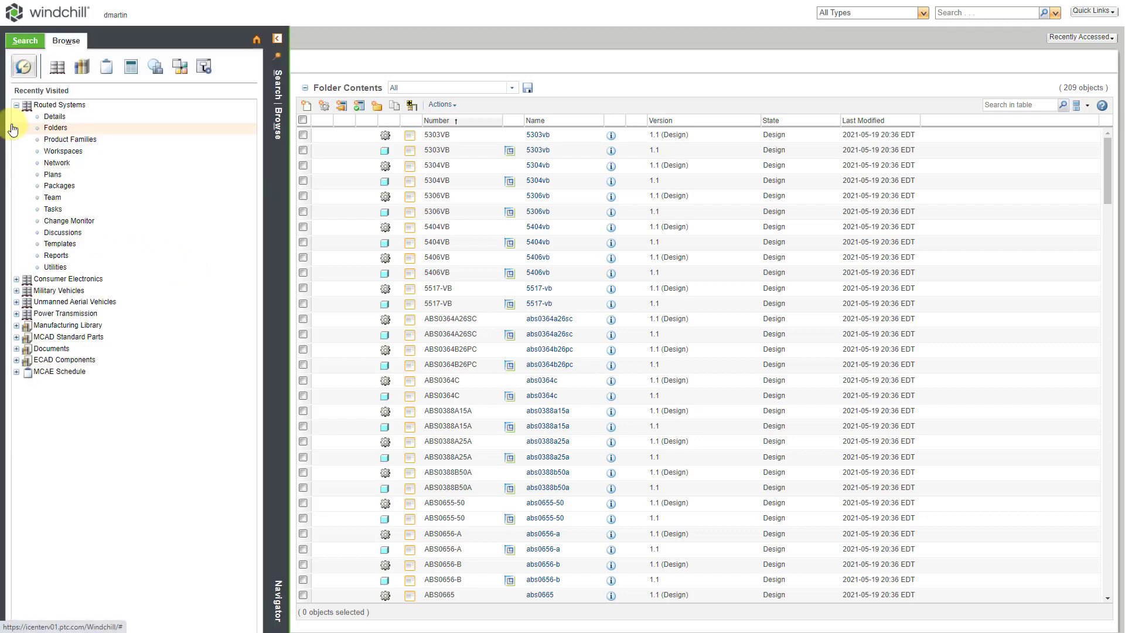
left_click(180, 78)
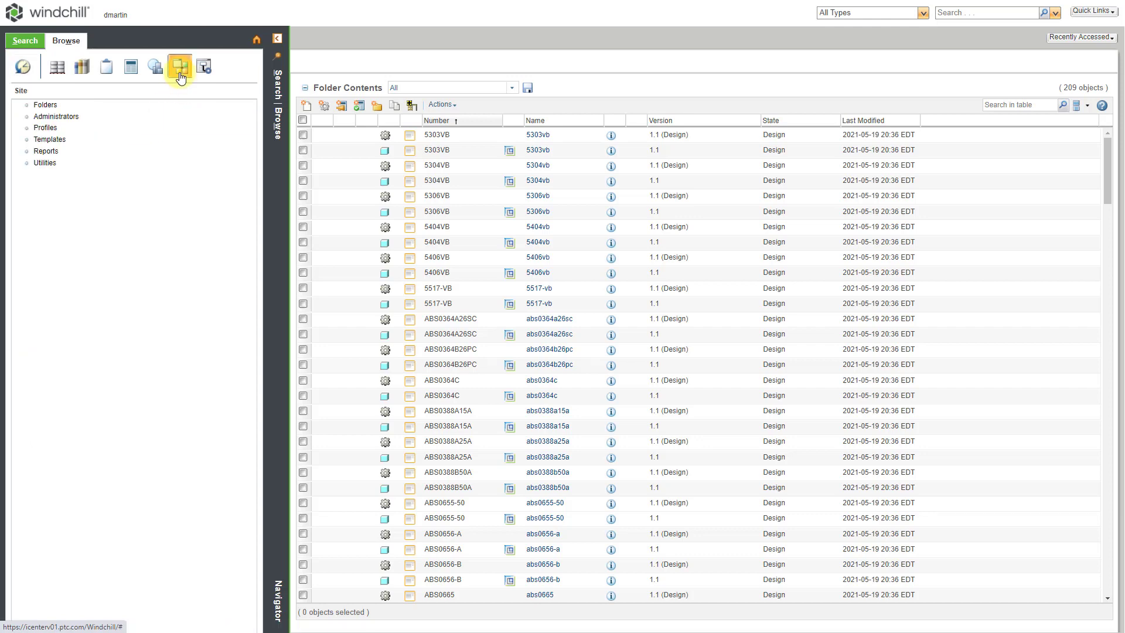
left_click(52, 168)
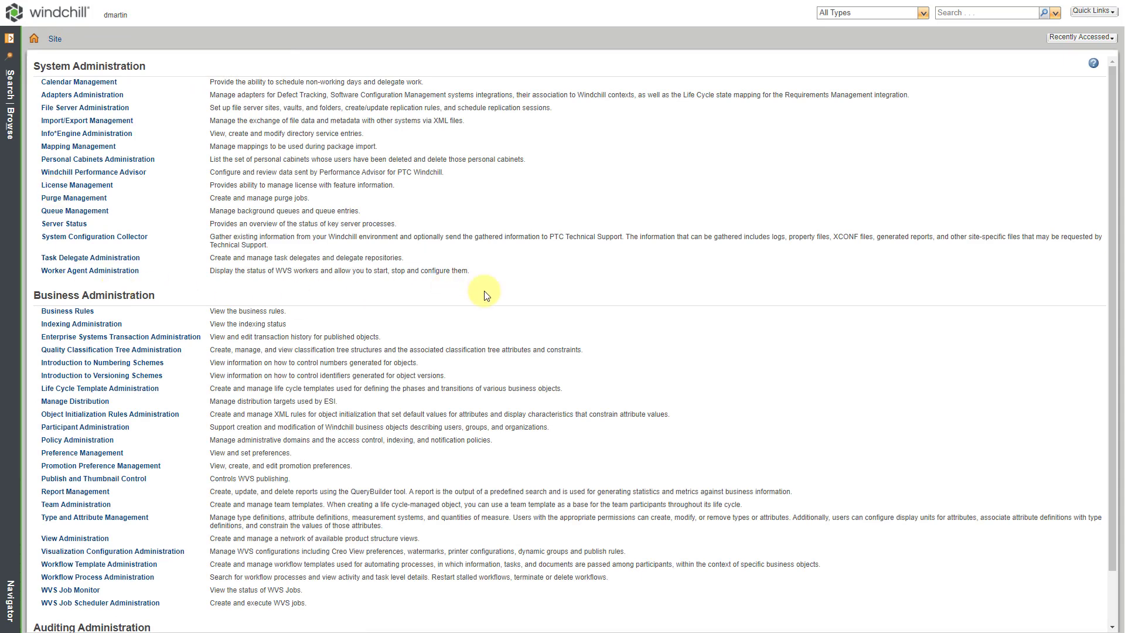
In Site Preference Management, expand Part Management's BOM Report Preference Category to show Filter Gathering Parts.
left_click(111, 456)
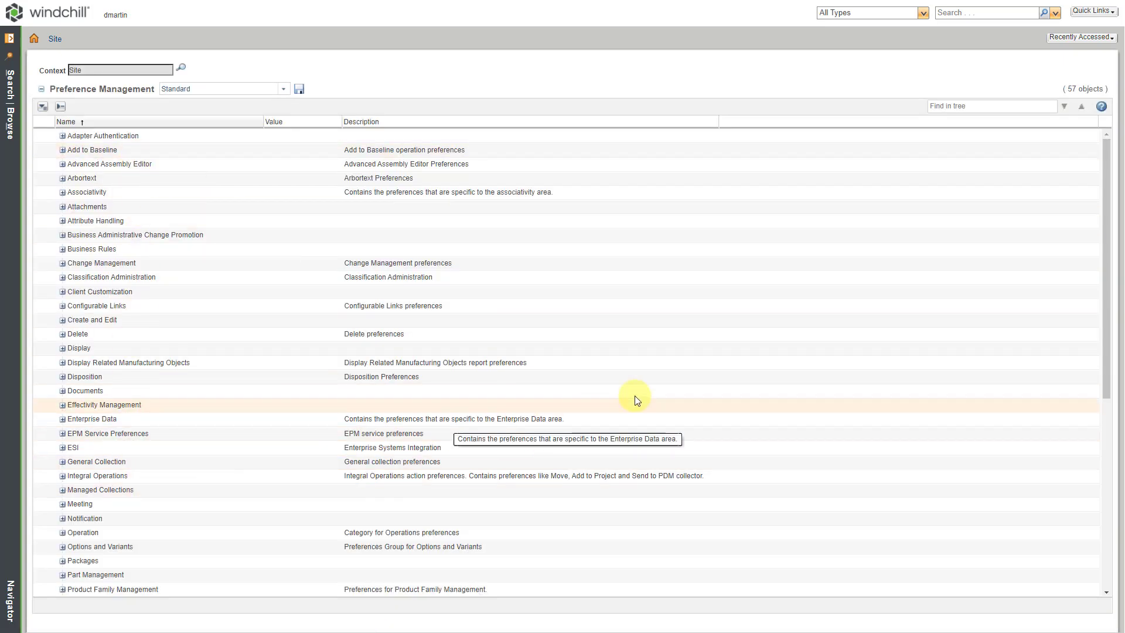
left_click(62, 574)
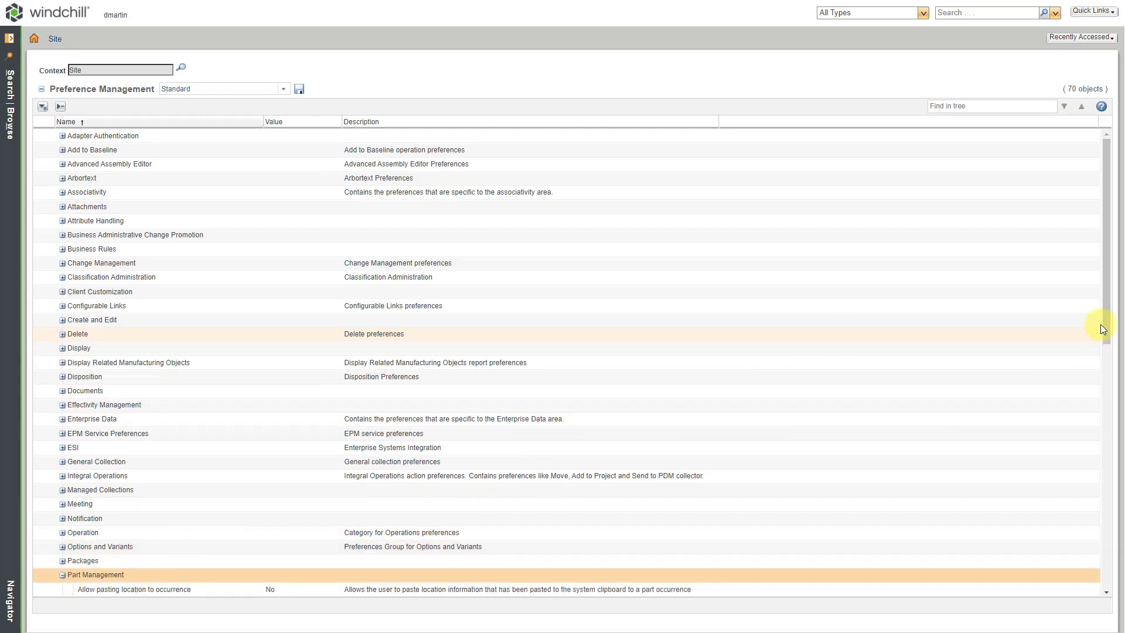
left_click_drag(1105, 319, 1063, 466)
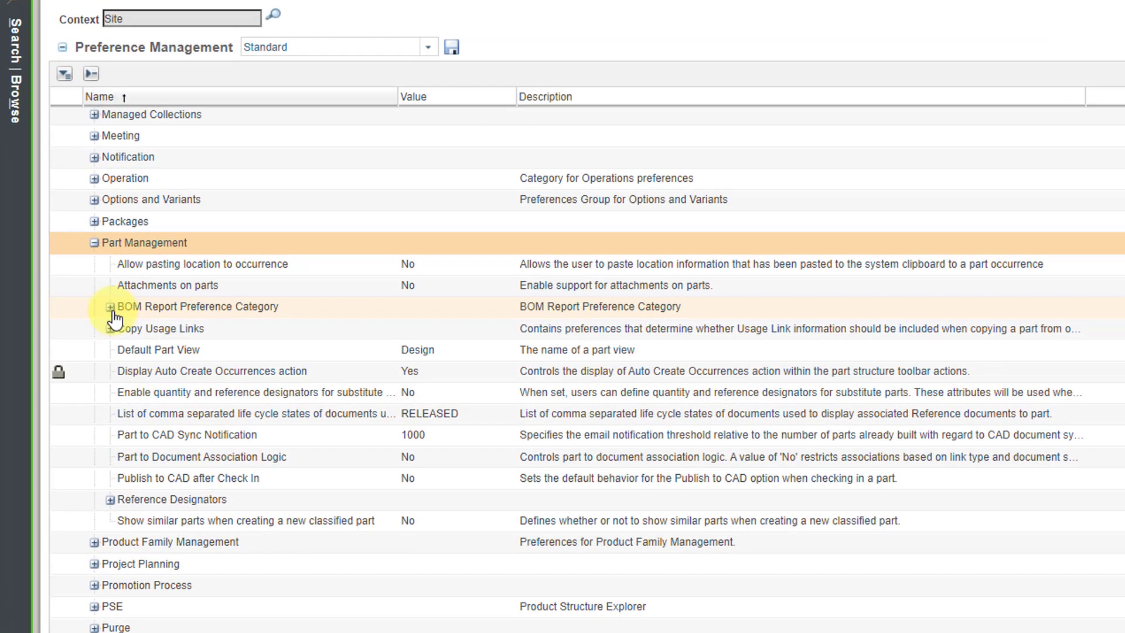
left_click(111, 308)
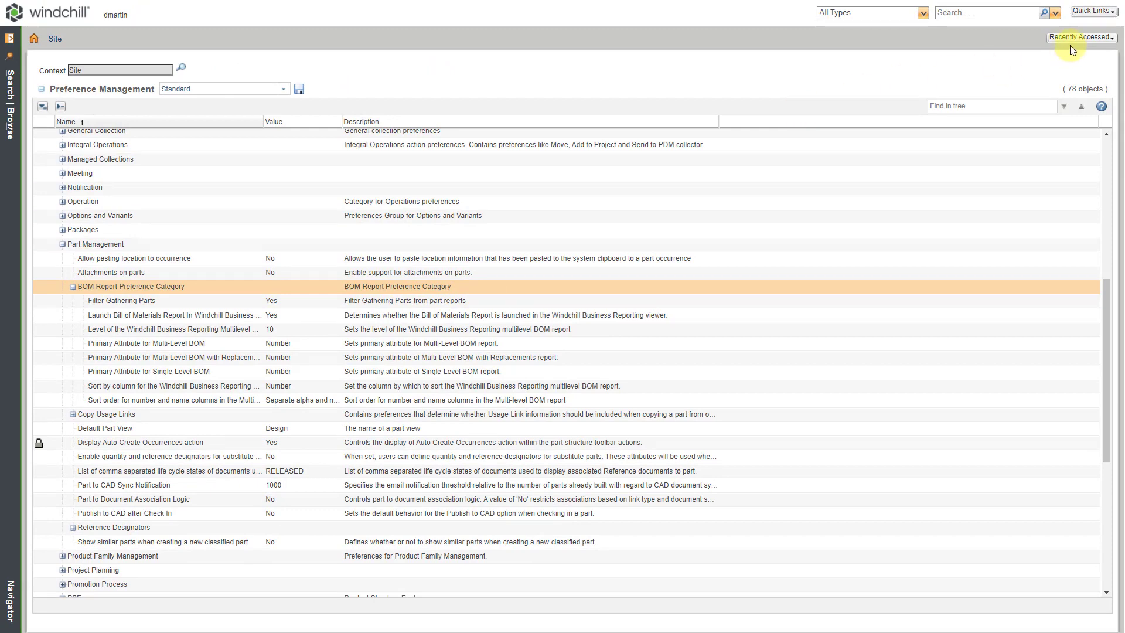
left_click(1080, 37)
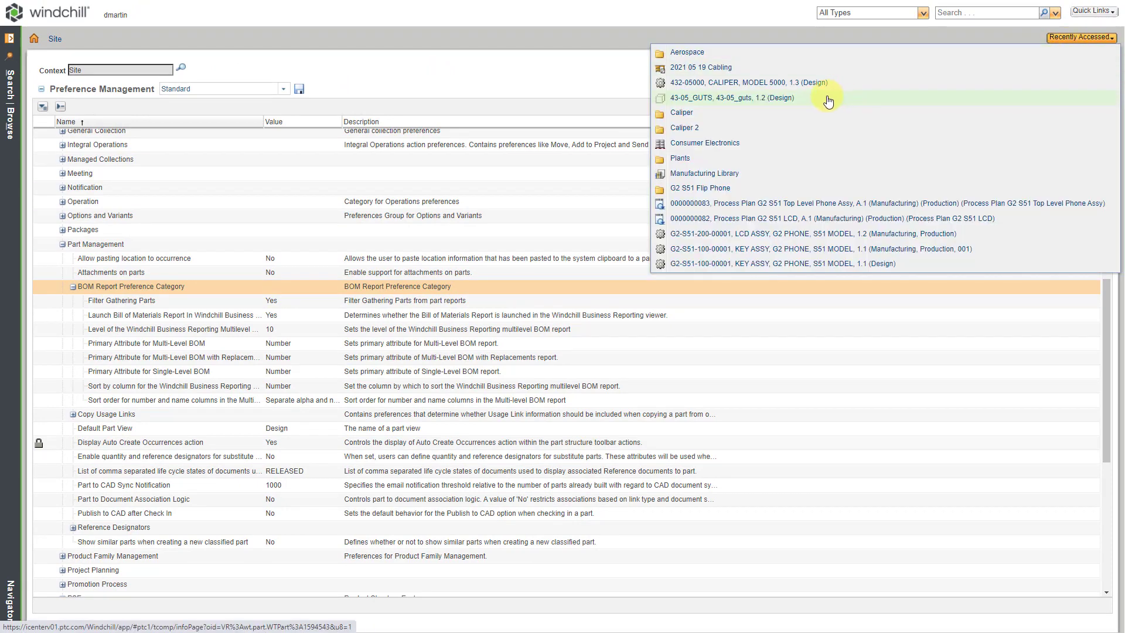
left_click(685, 52)
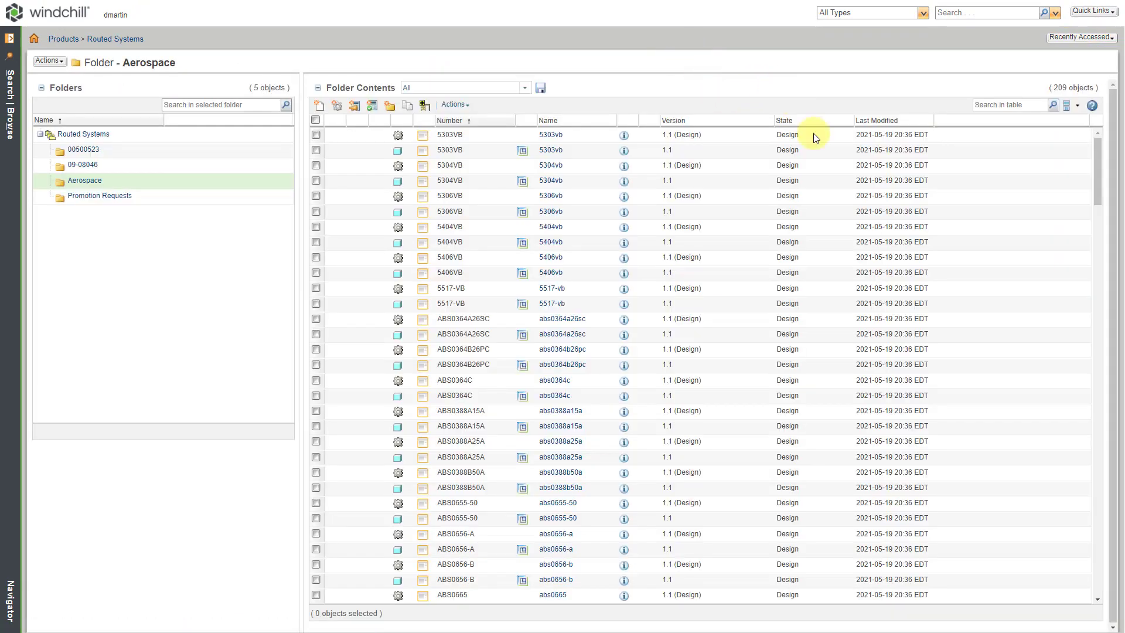
left_click(1005, 106)
type("00000")
key("Return")
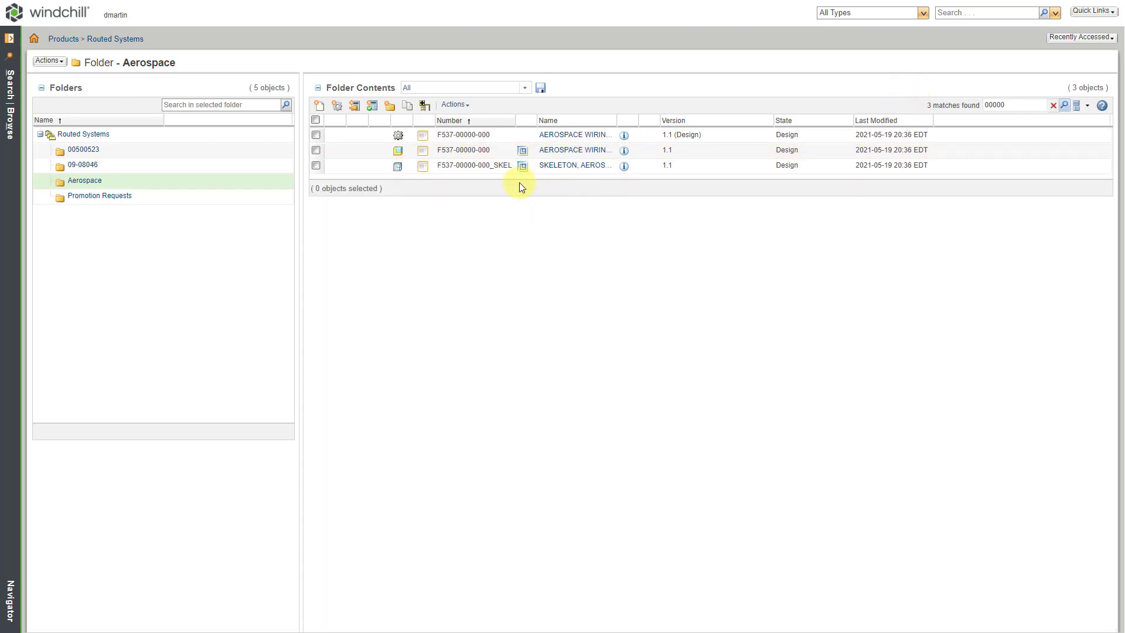
left_click(571, 143)
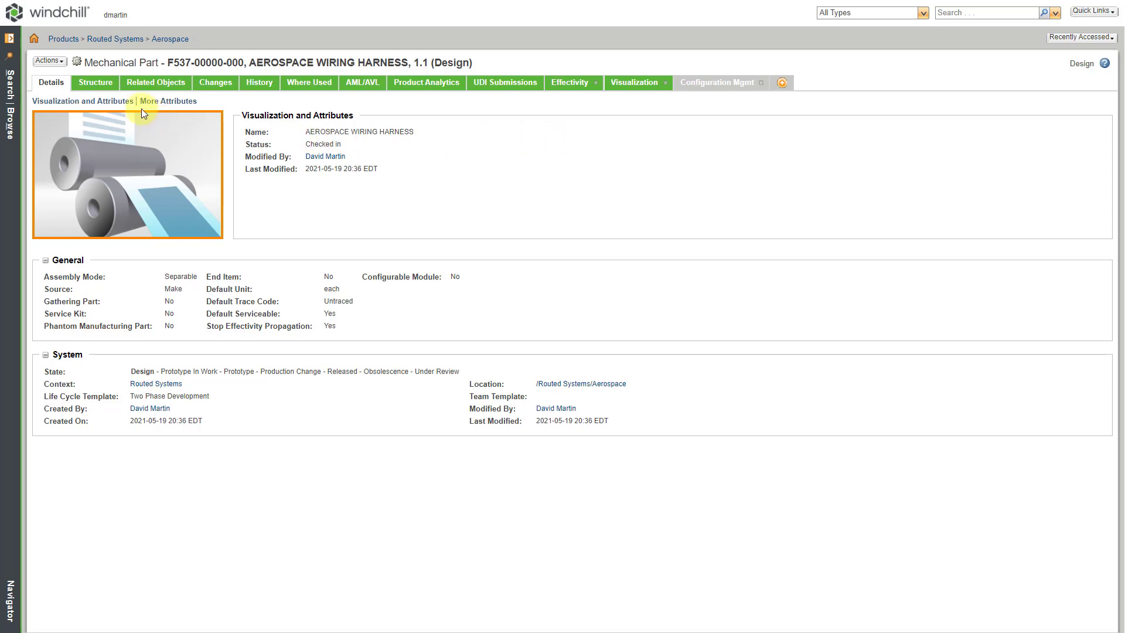
left_click(100, 86)
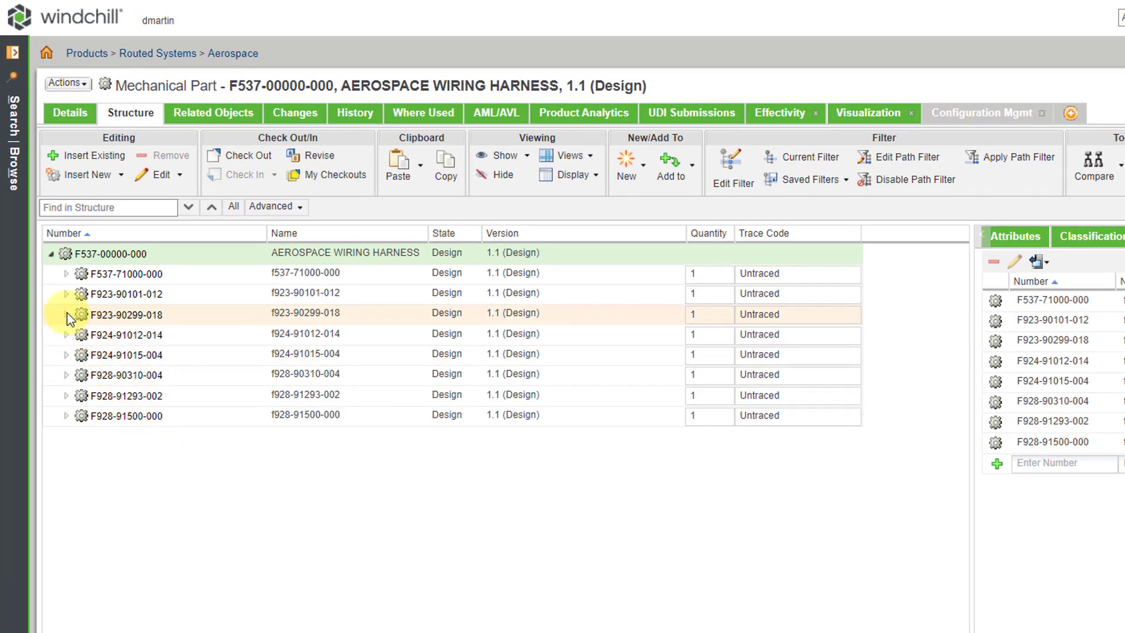
left_click(66, 315)
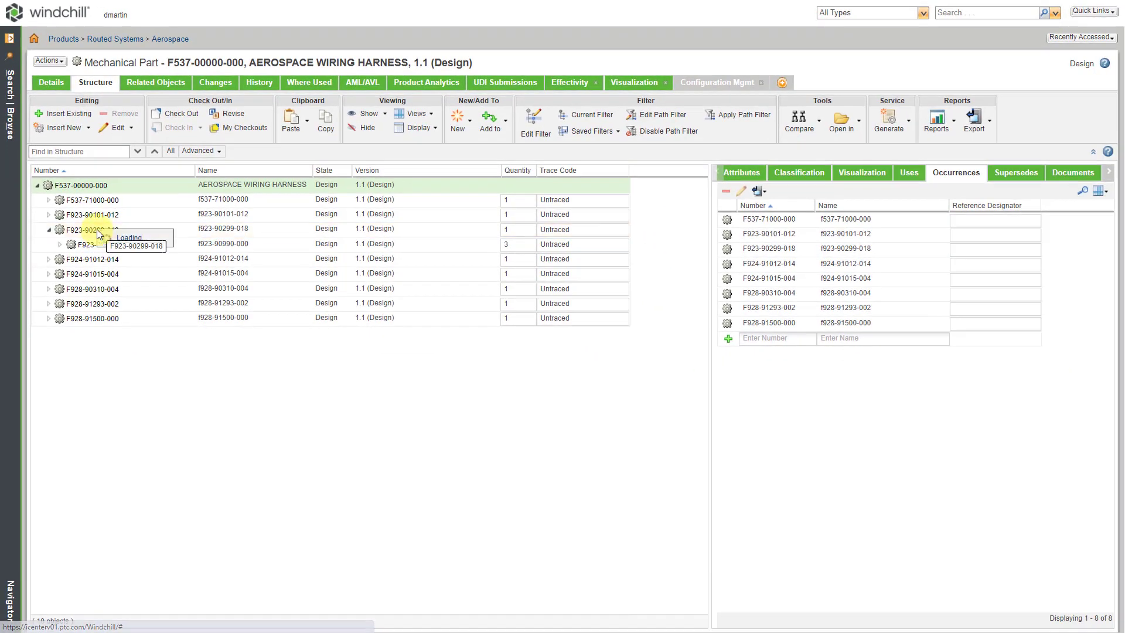
right_click(97, 229)
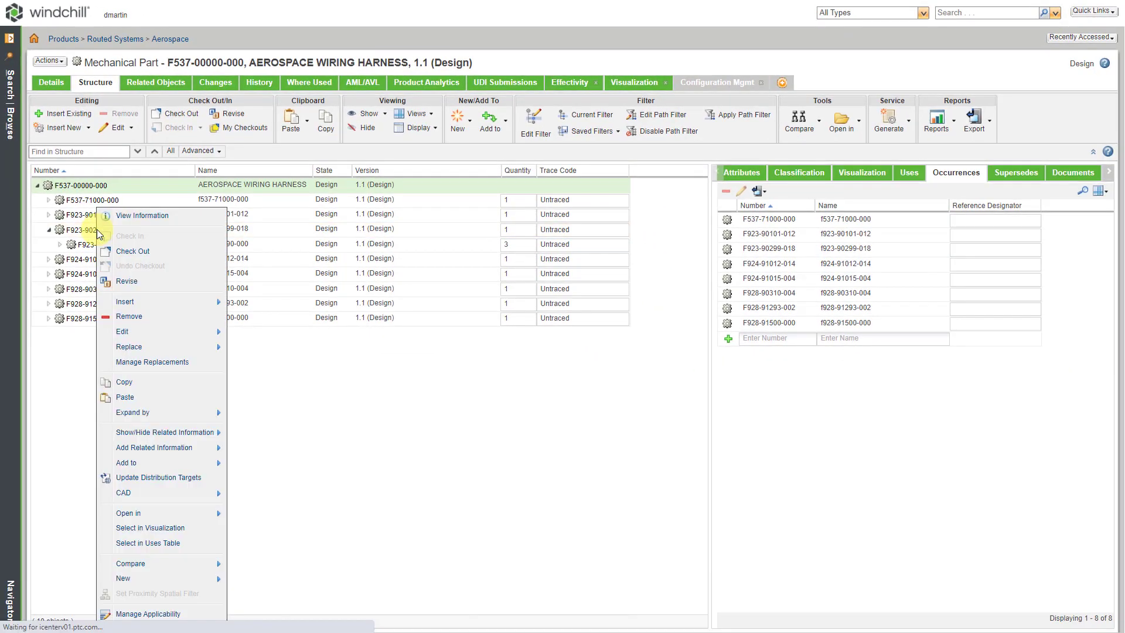
left_click(129, 216)
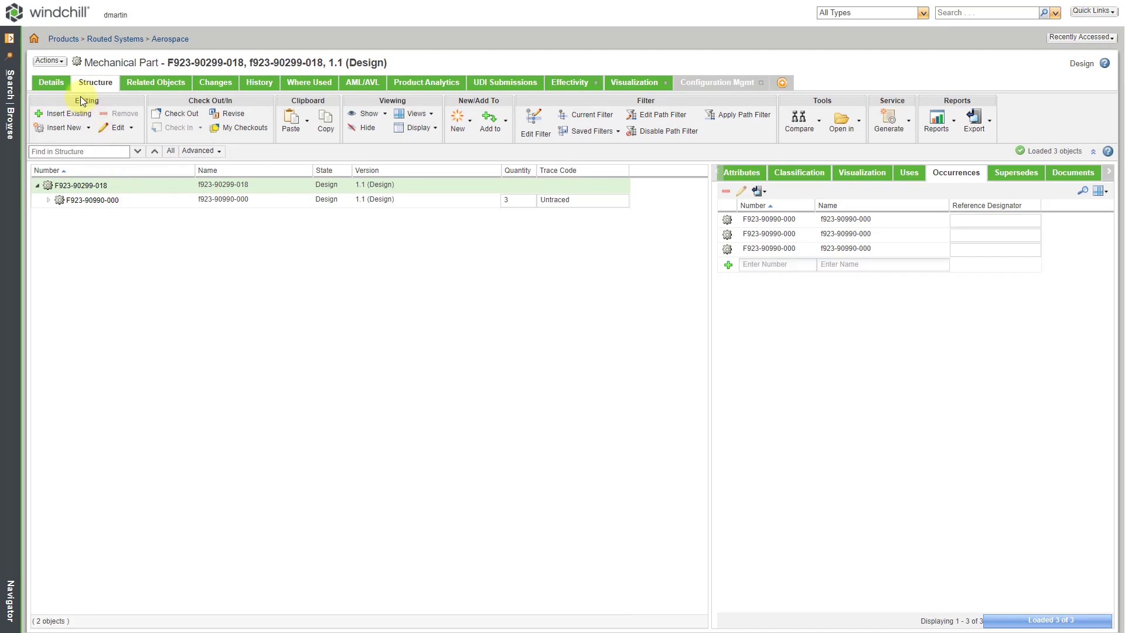
left_click(50, 61)
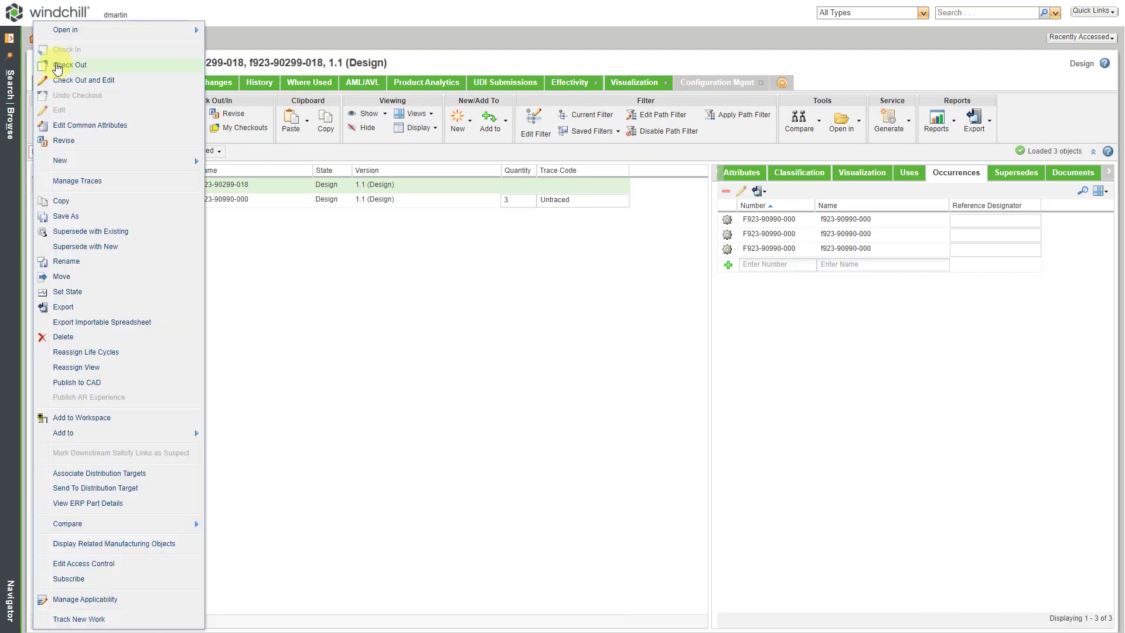
left_click(88, 125)
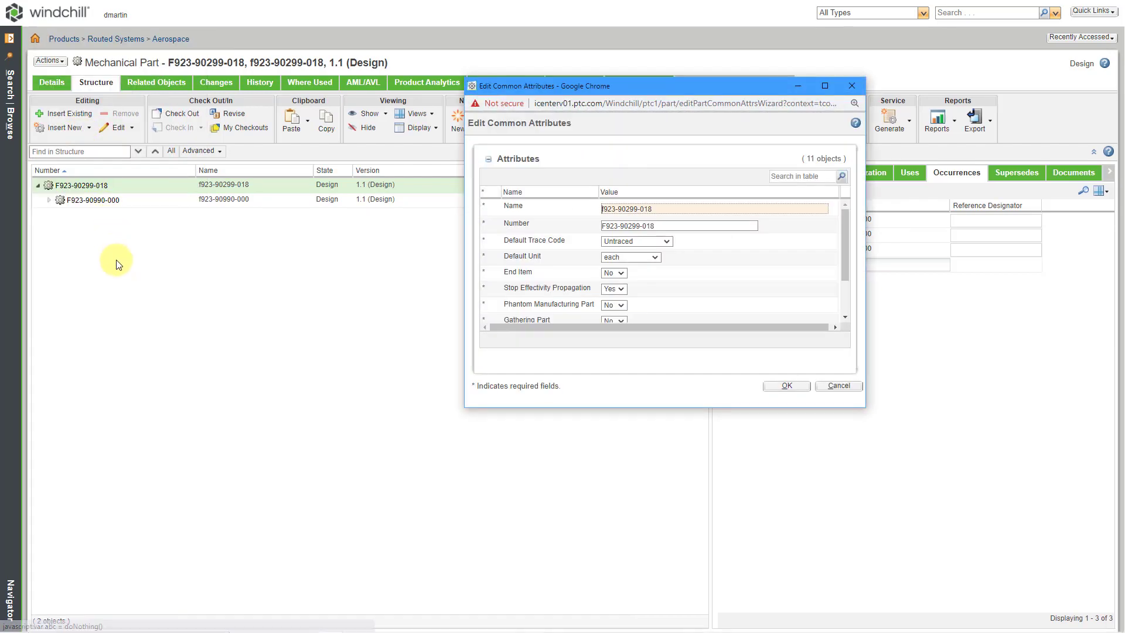
left_click_drag(564, 408, 560, 526)
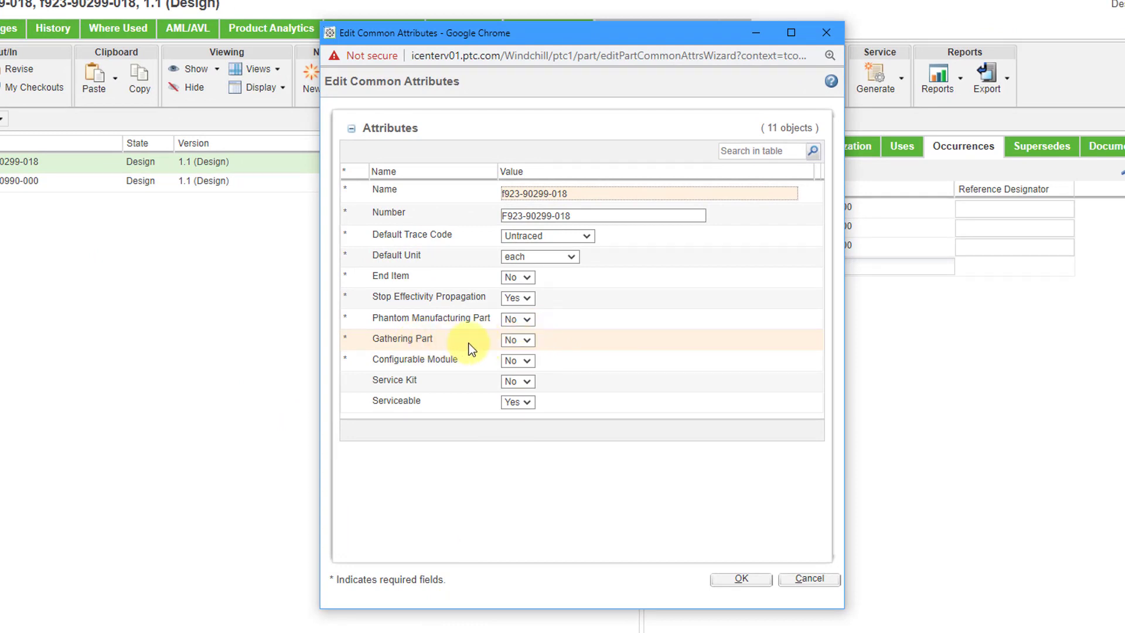
left_click(526, 340)
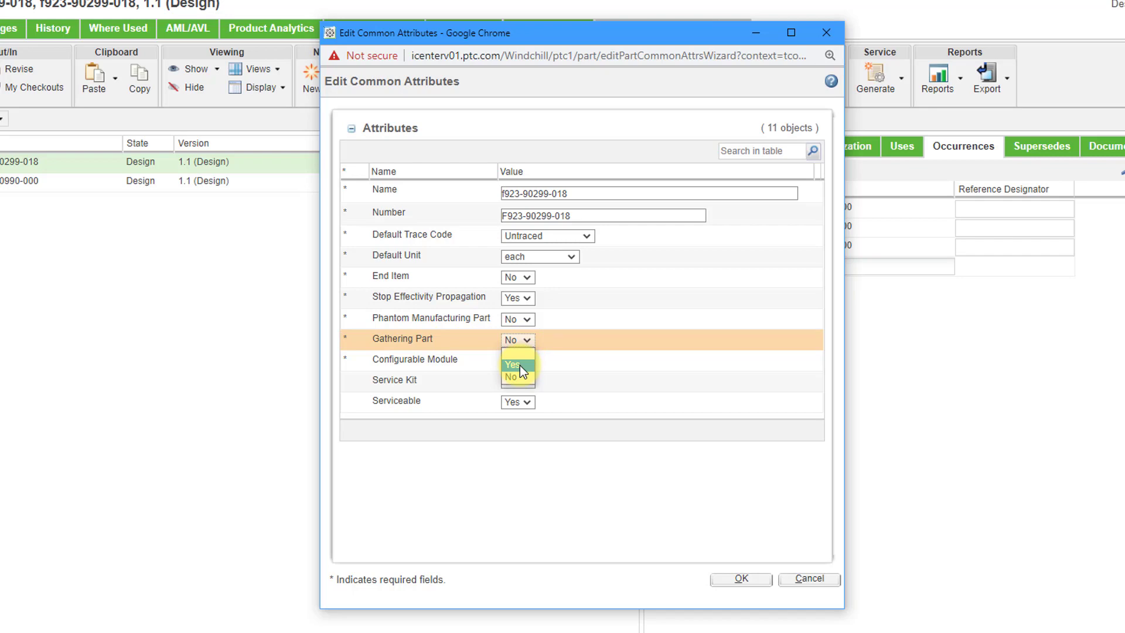
left_click(519, 364)
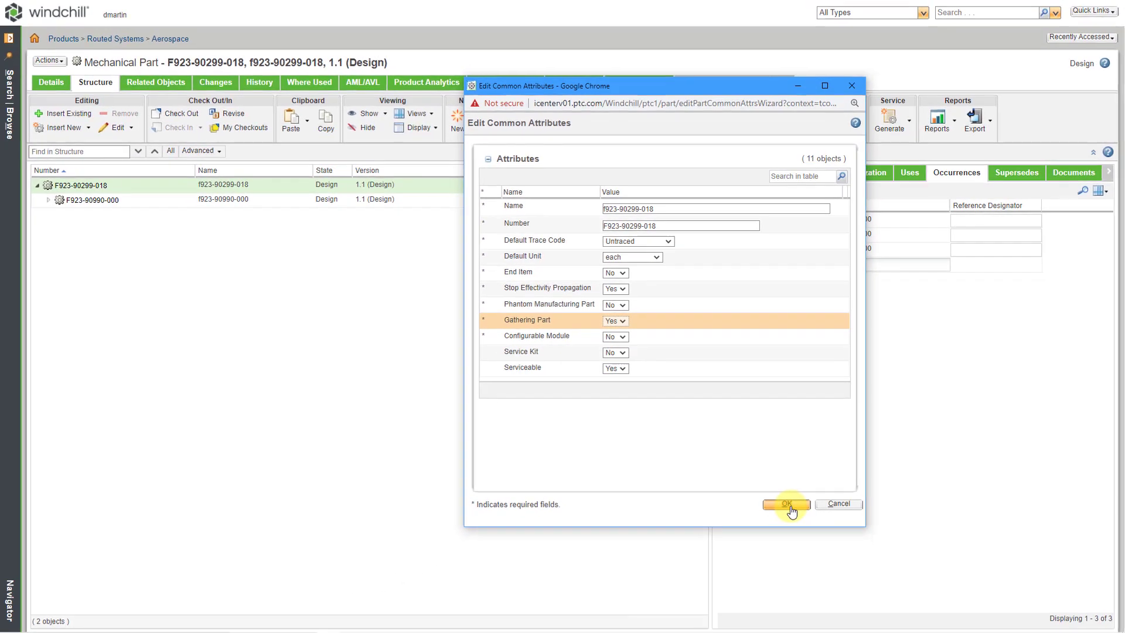
left_click(787, 505)
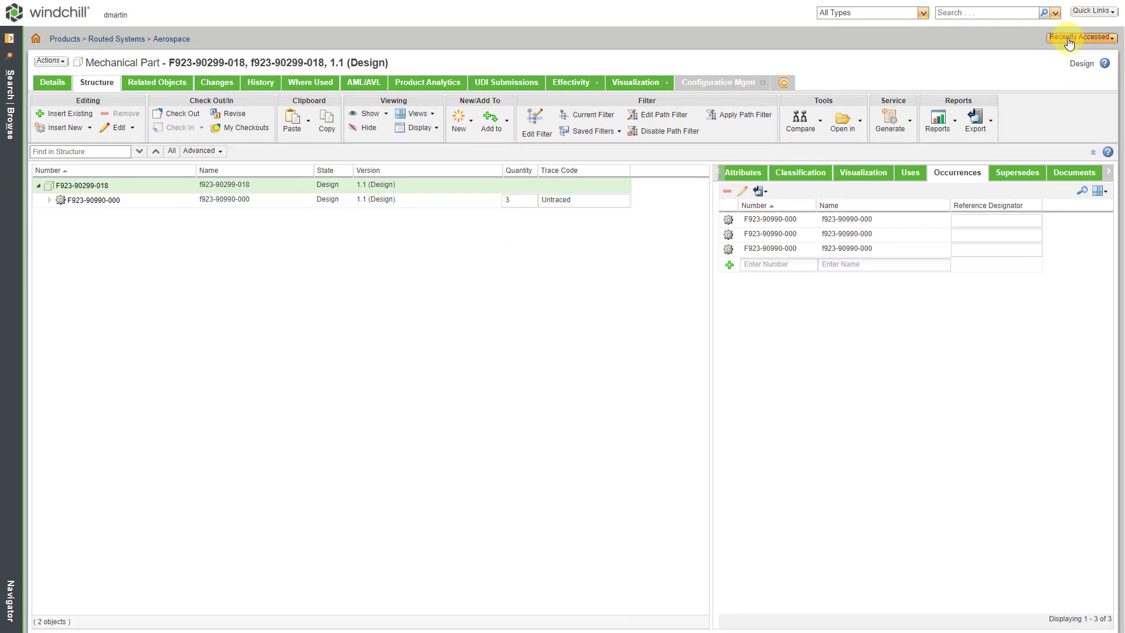
left_click(1079, 37)
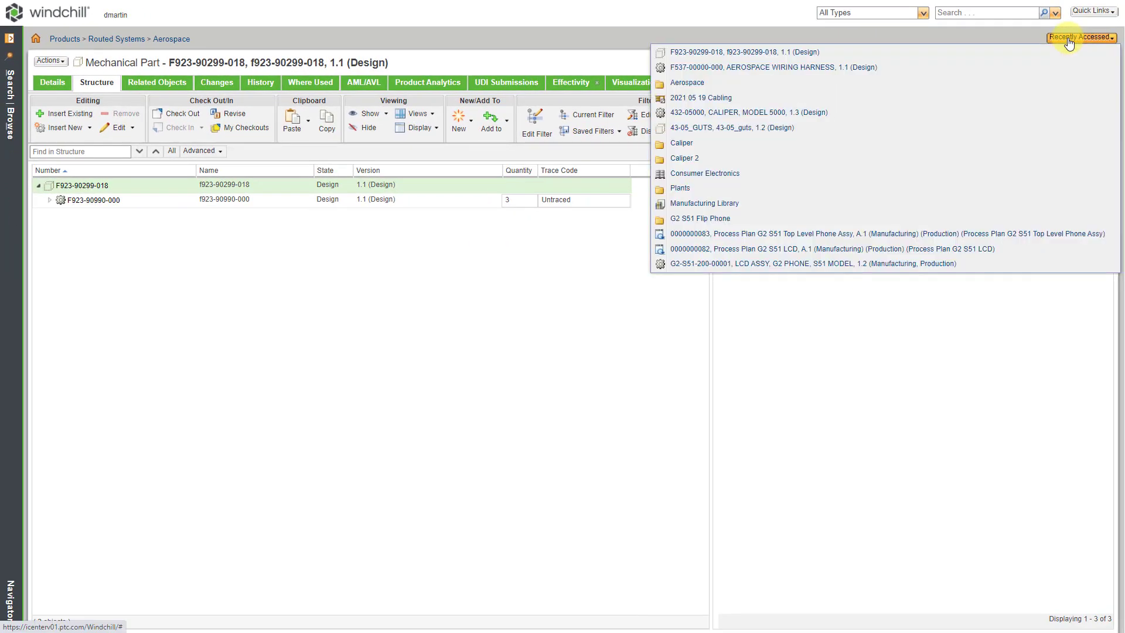
left_click(851, 71)
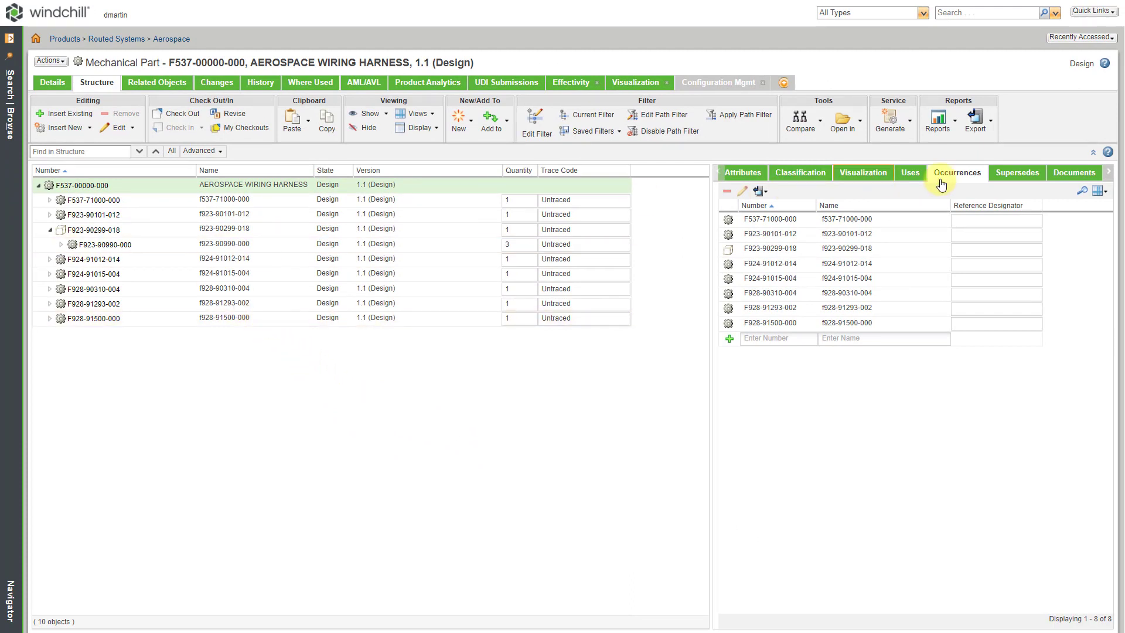
Generate the harness Multi-Level BOM report, enlarge it, and search its tree for 90299.
left_click(945, 131)
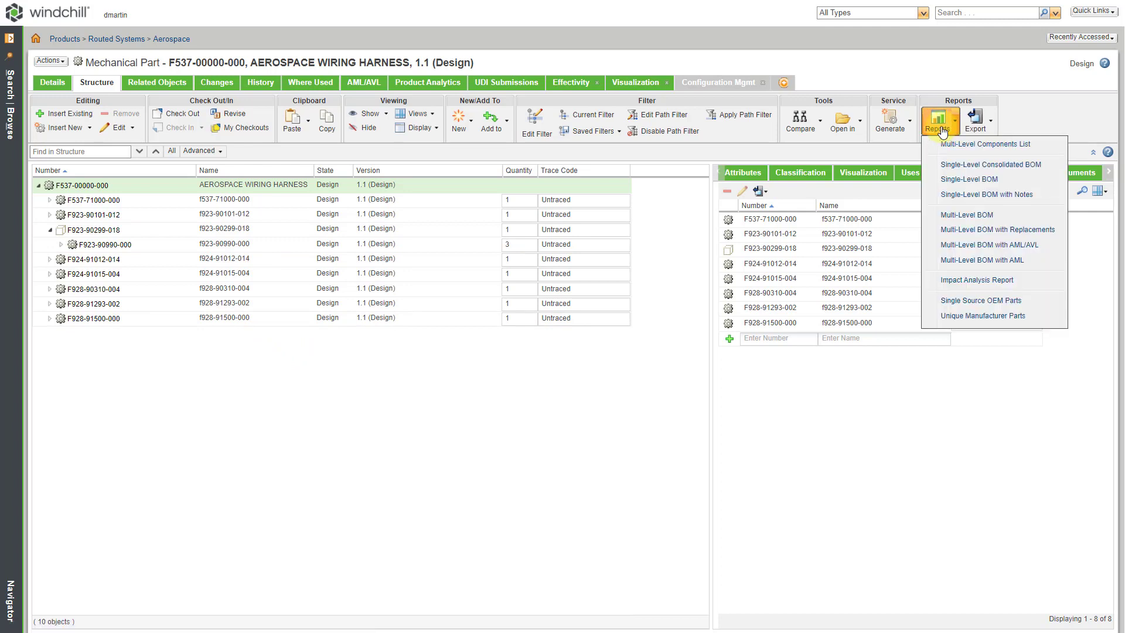
left_click(967, 215)
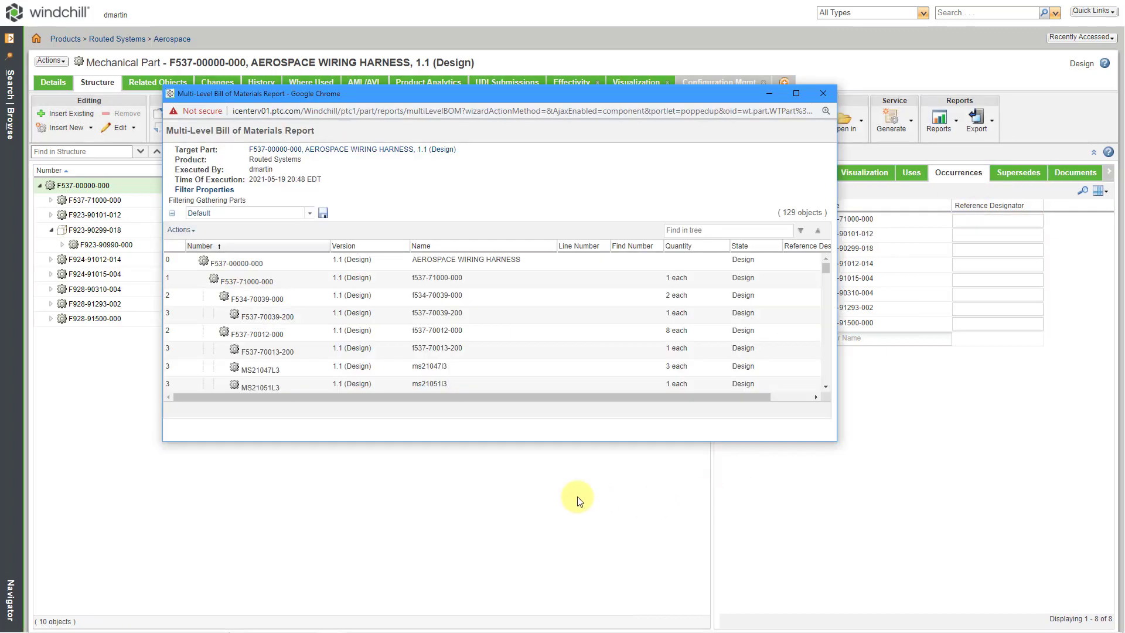
left_click_drag(461, 440, 441, 609)
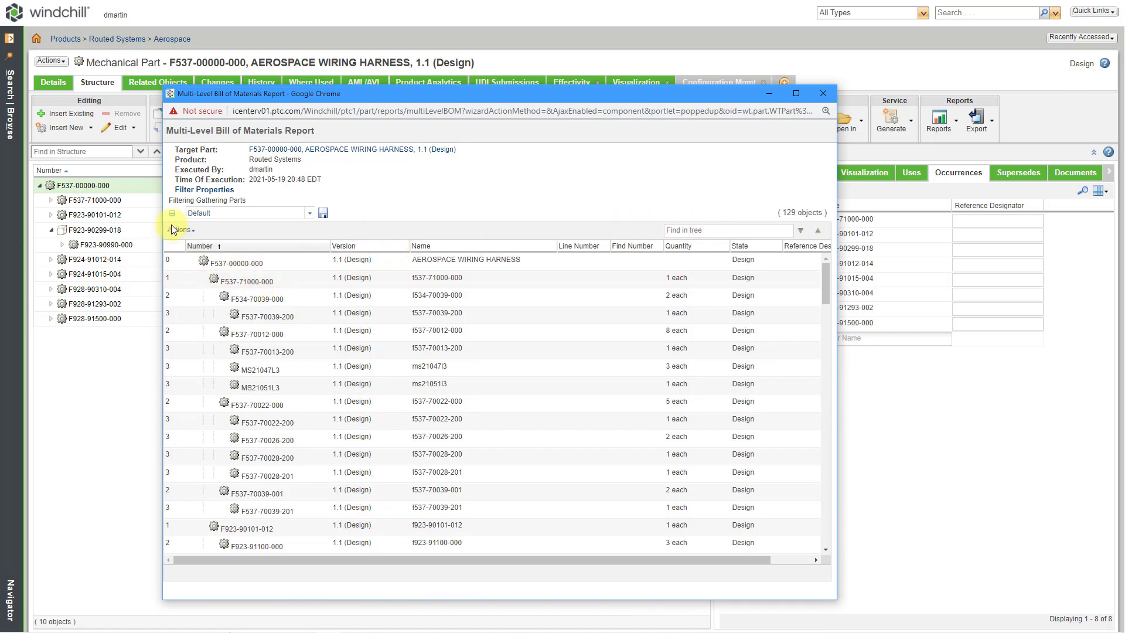
left_click(761, 230)
type("90299")
key("Return")
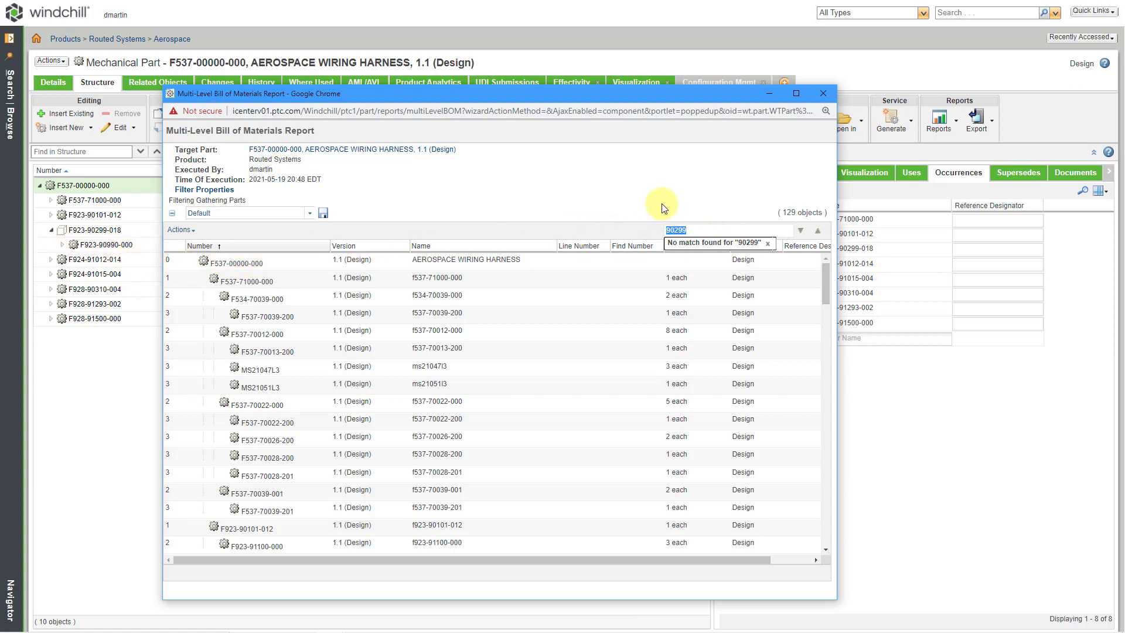
type("90")
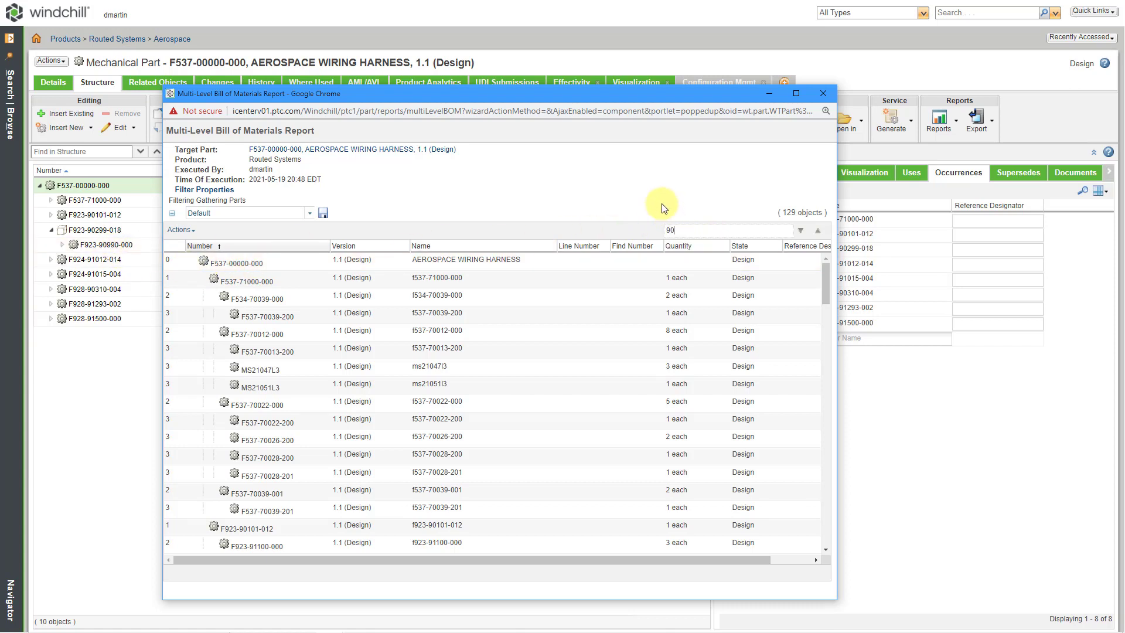
type("990")
key("Return")
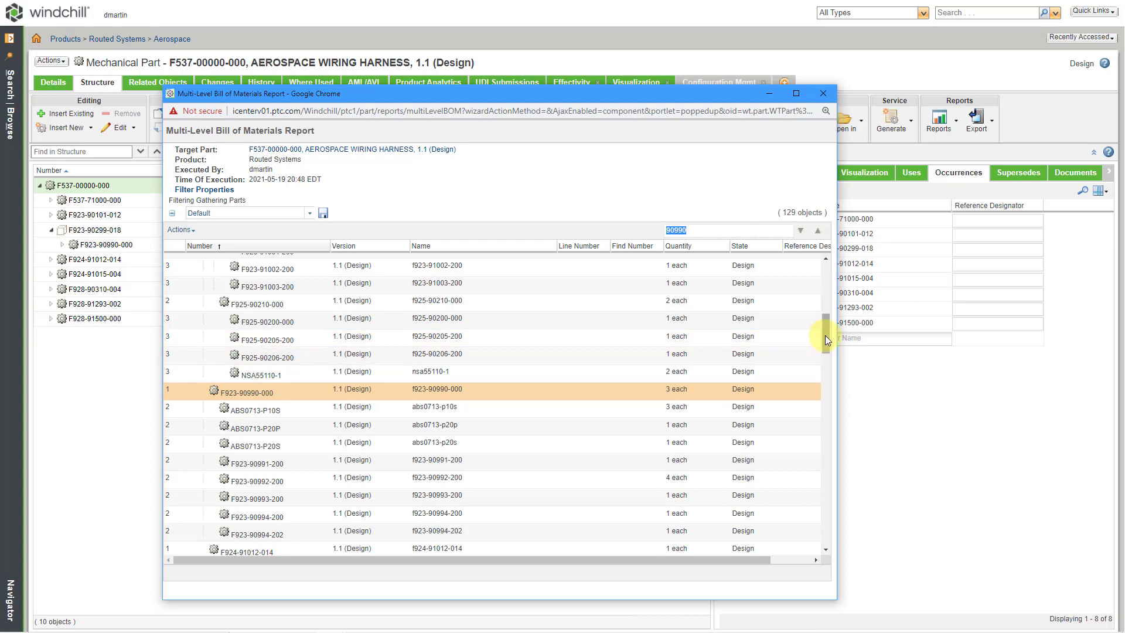
left_click_drag(825, 335, 824, 270)
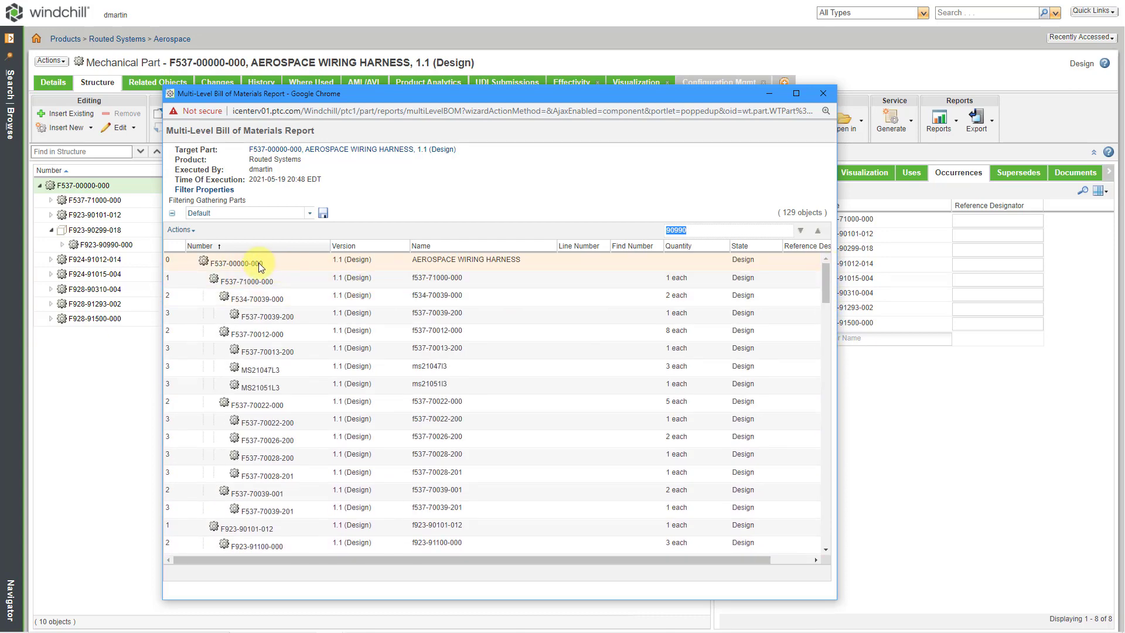
left_click_drag(824, 285, 819, 337)
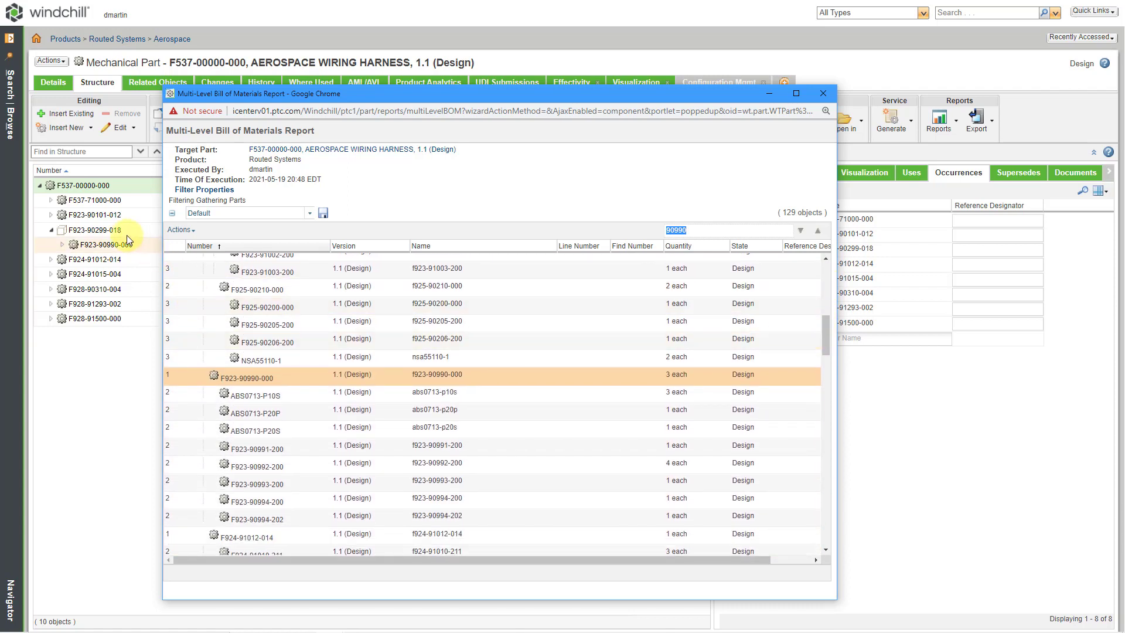